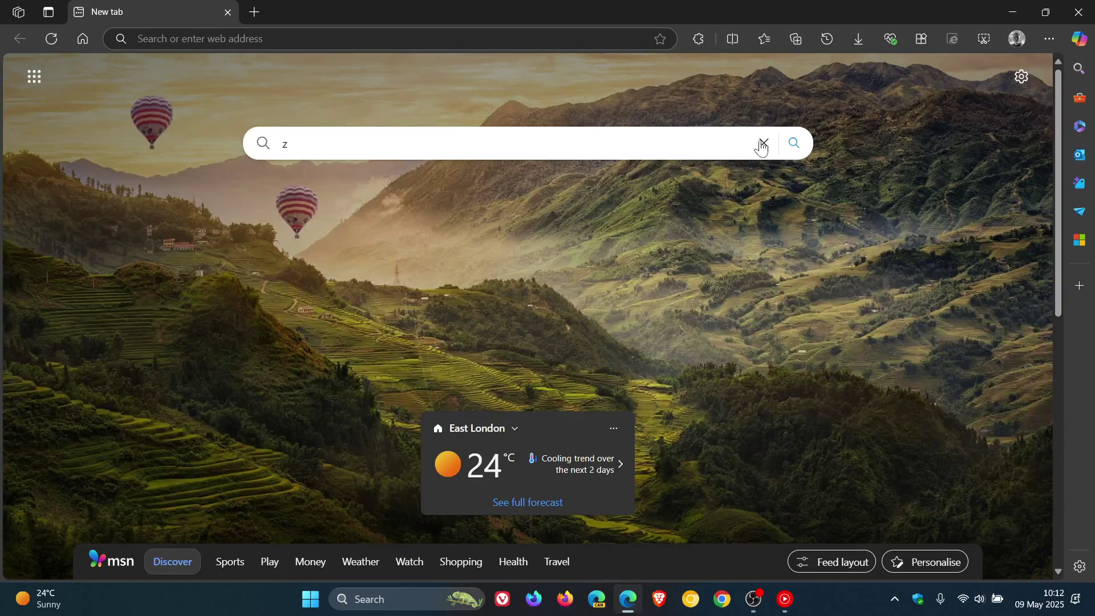
Clear the stray letter from the web search and bring up the main menu's Help and feedback
click(764, 143)
click(1048, 38)
mouse_move(840, 512)
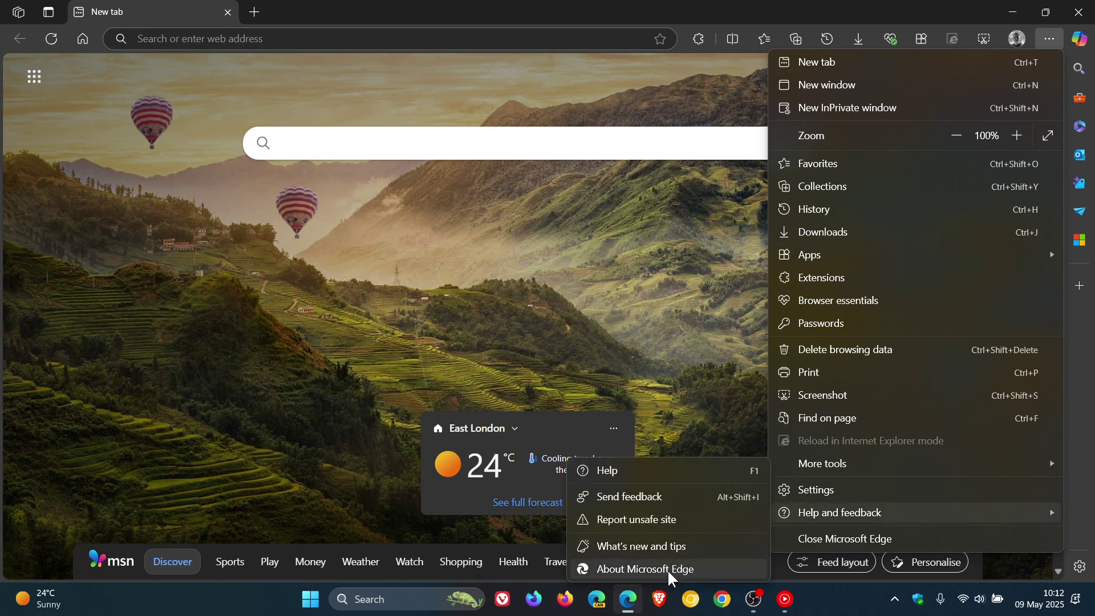
Show About Microsoft Edge, confirming it is up to date at version 136.0.3240.64
click(667, 570)
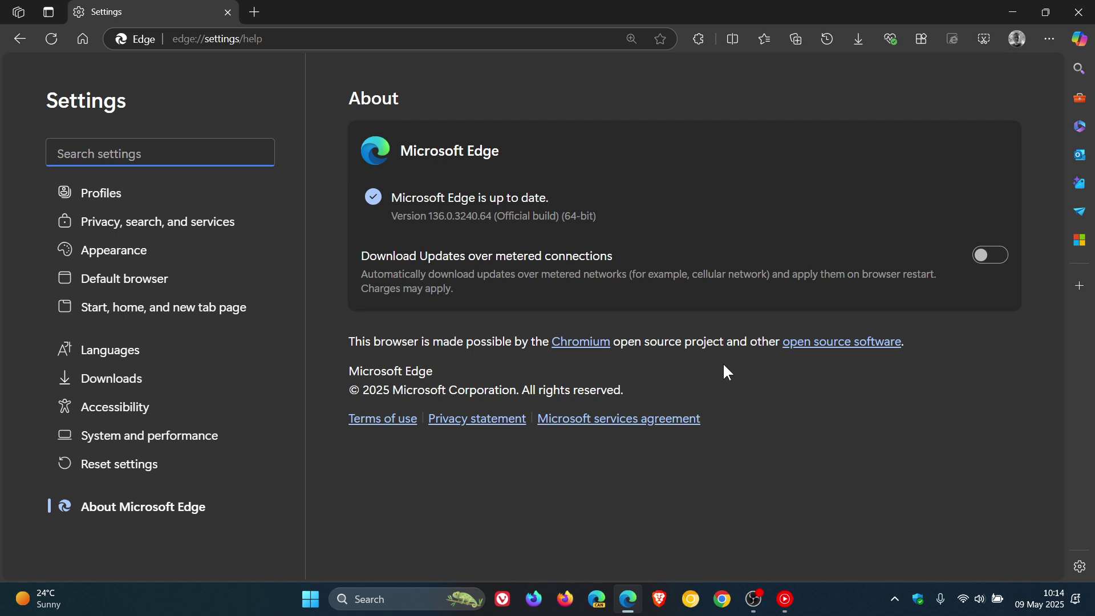
Return to the new tab page and view the new Passwords entry in the main menu
click(84, 40)
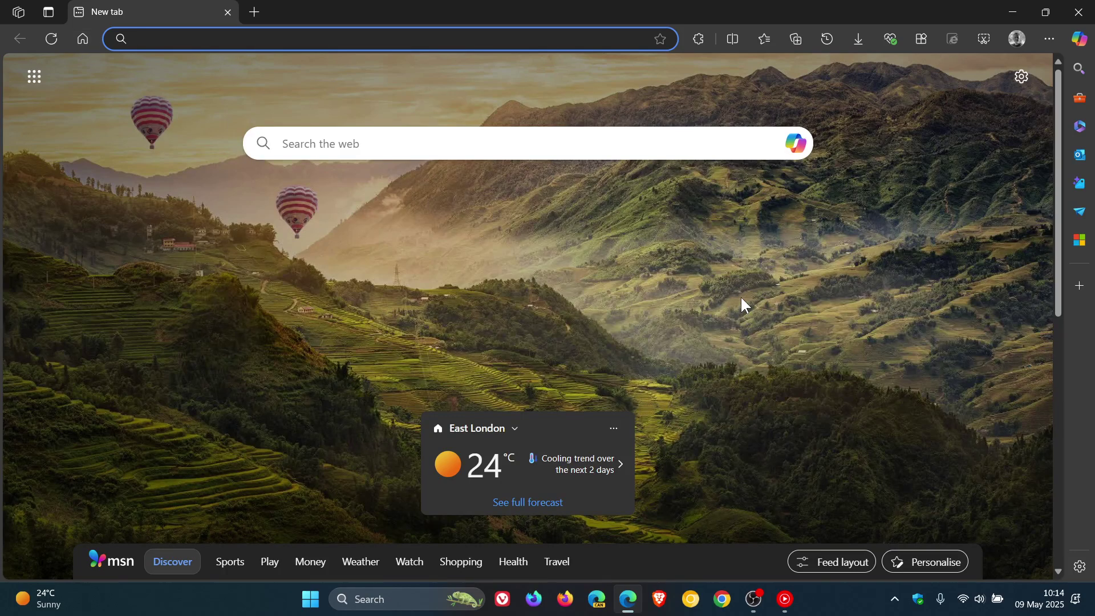
click(1047, 40)
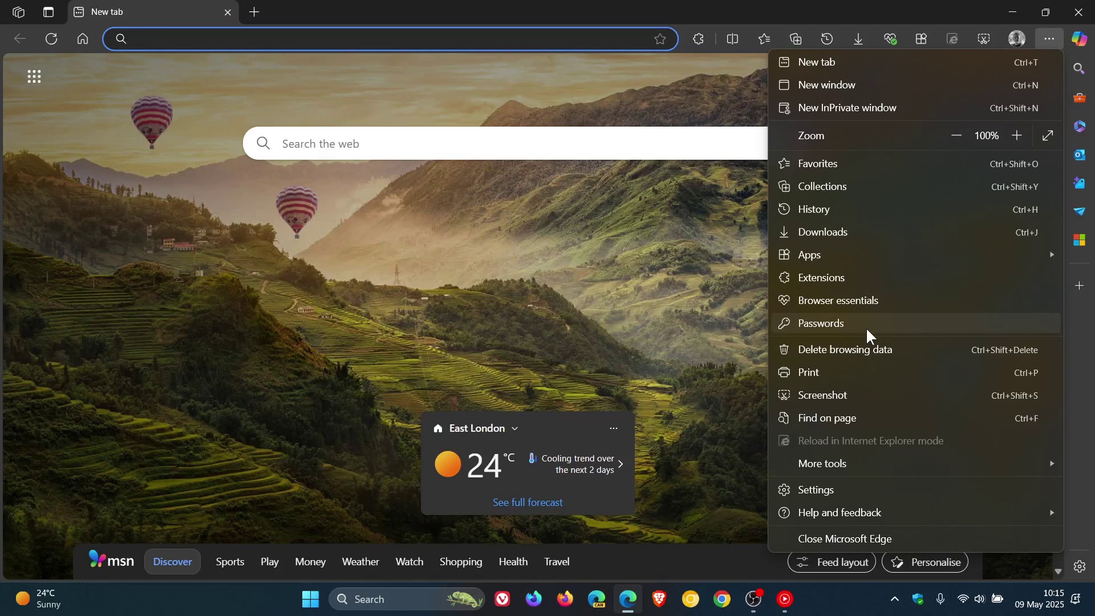
click(684, 320)
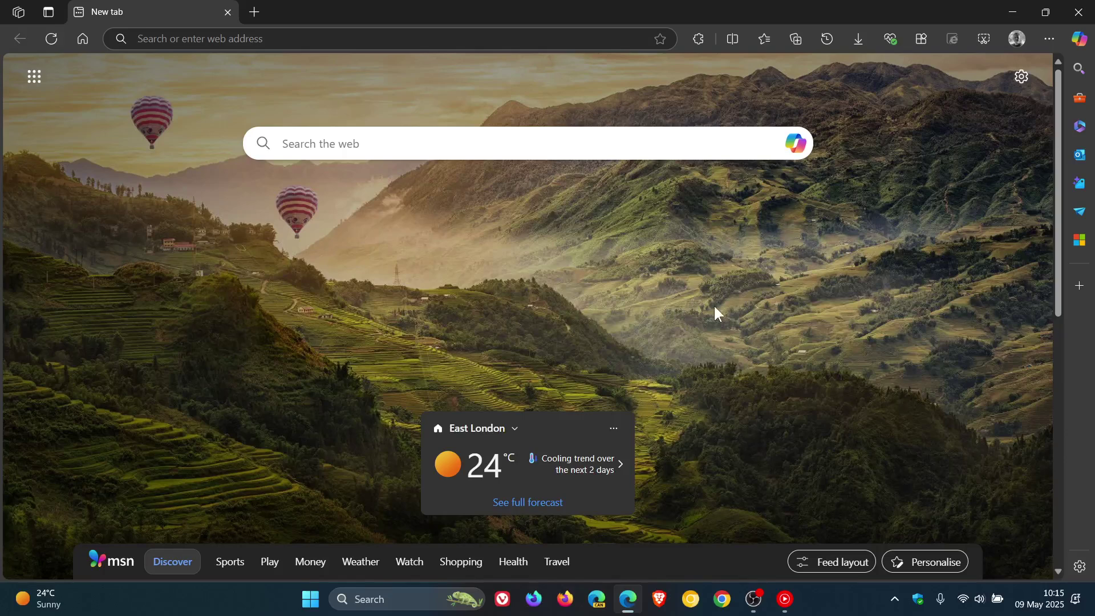
click(723, 599)
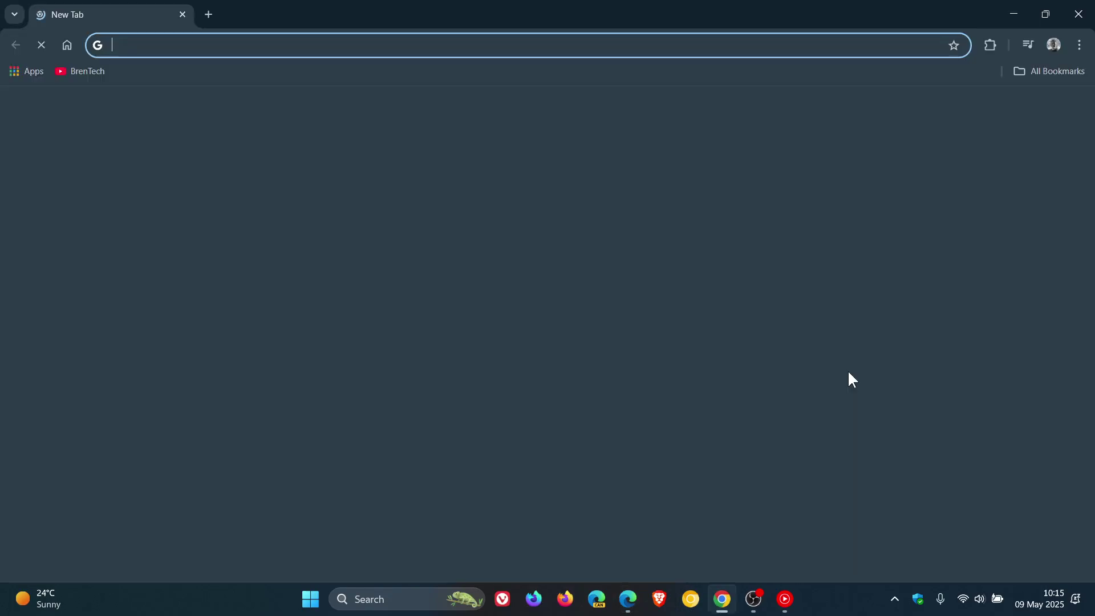
click(1080, 45)
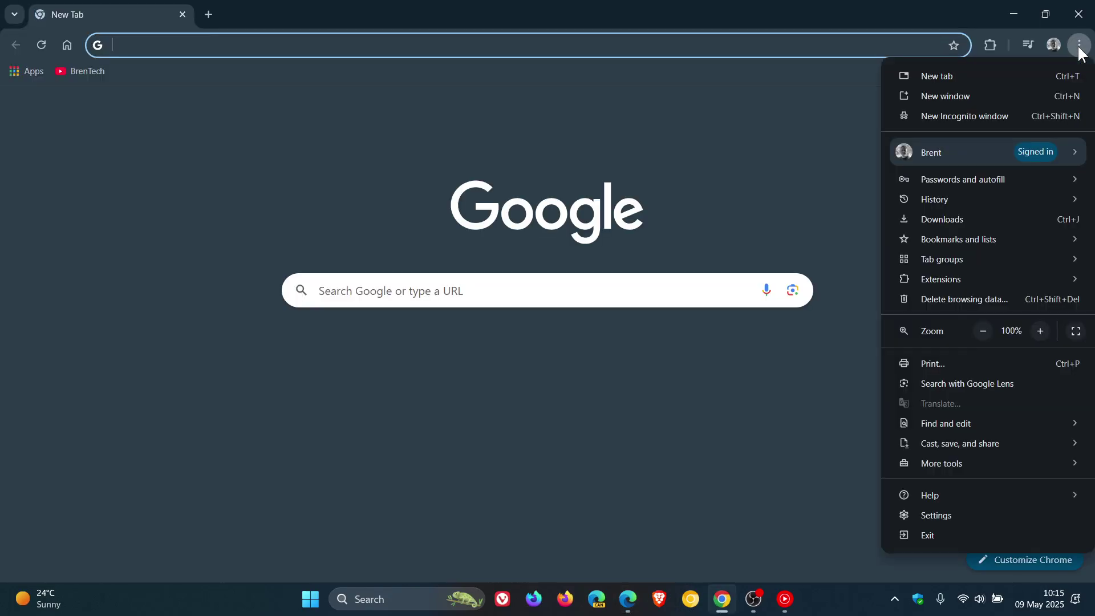
mouse_move(963, 179)
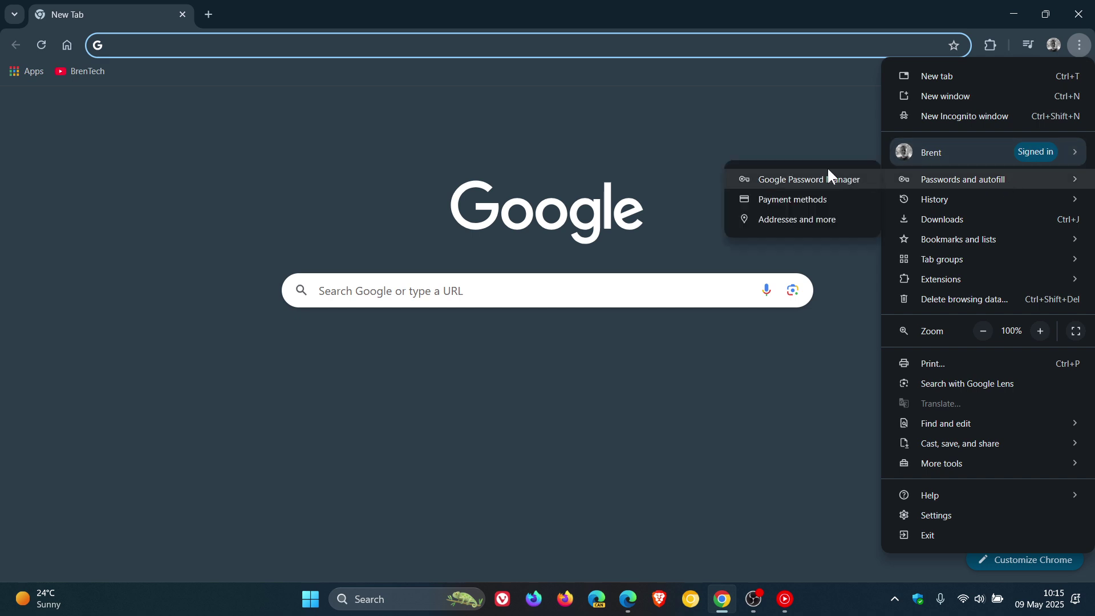
click(756, 113)
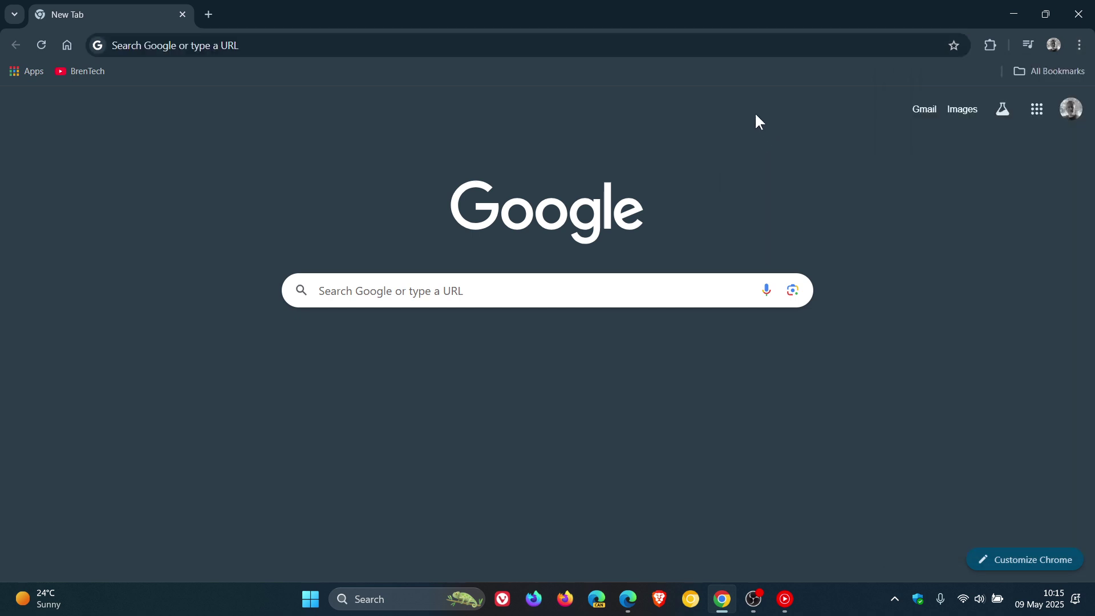
Bring Edge back to front and check the profile panel's Wallet shortcuts
click(628, 600)
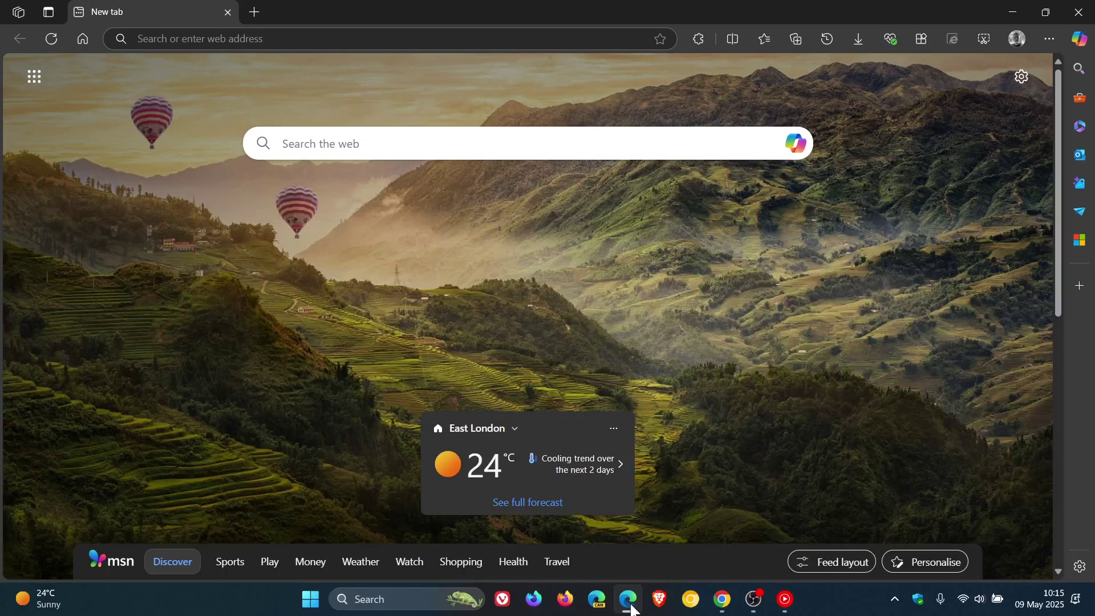
click(1016, 38)
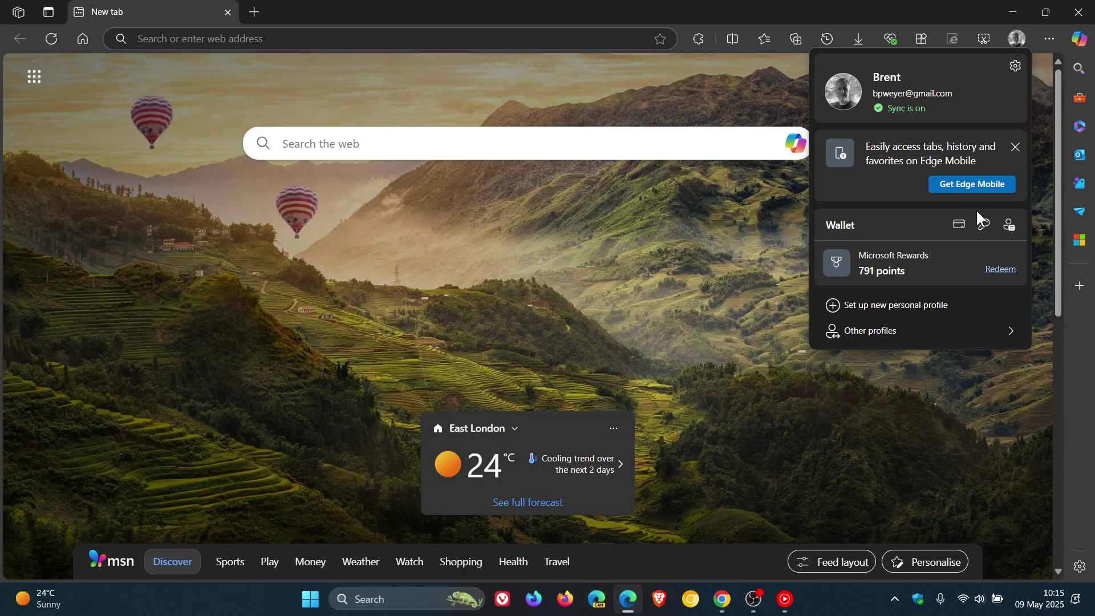
click(718, 286)
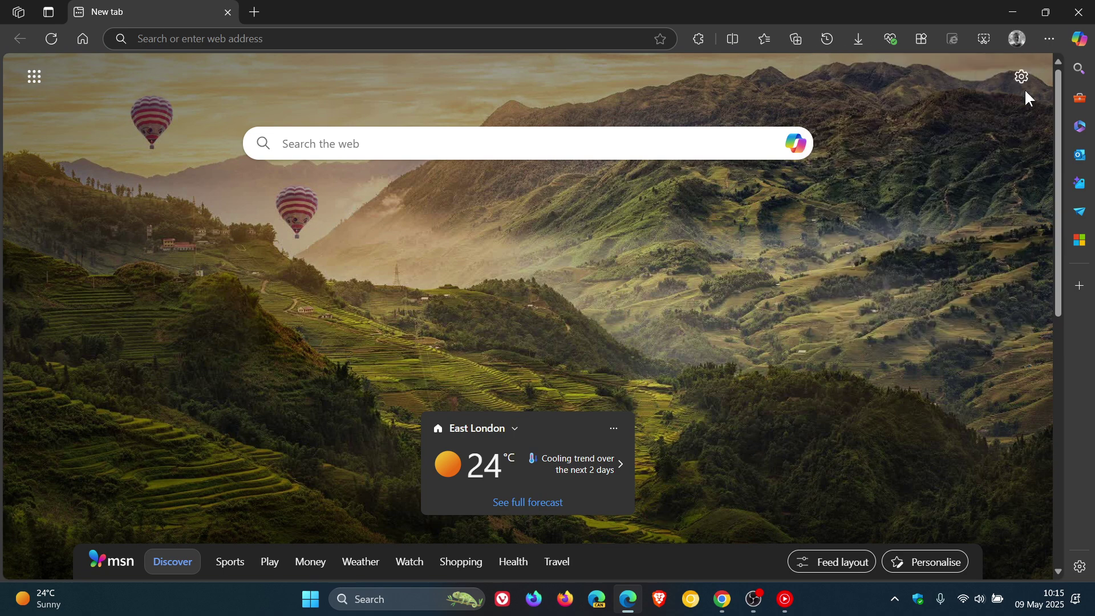
Visit the Microsoft Wallet passwords page via the menu's Passwords entry, then return to the new tab page
click(1048, 38)
click(893, 322)
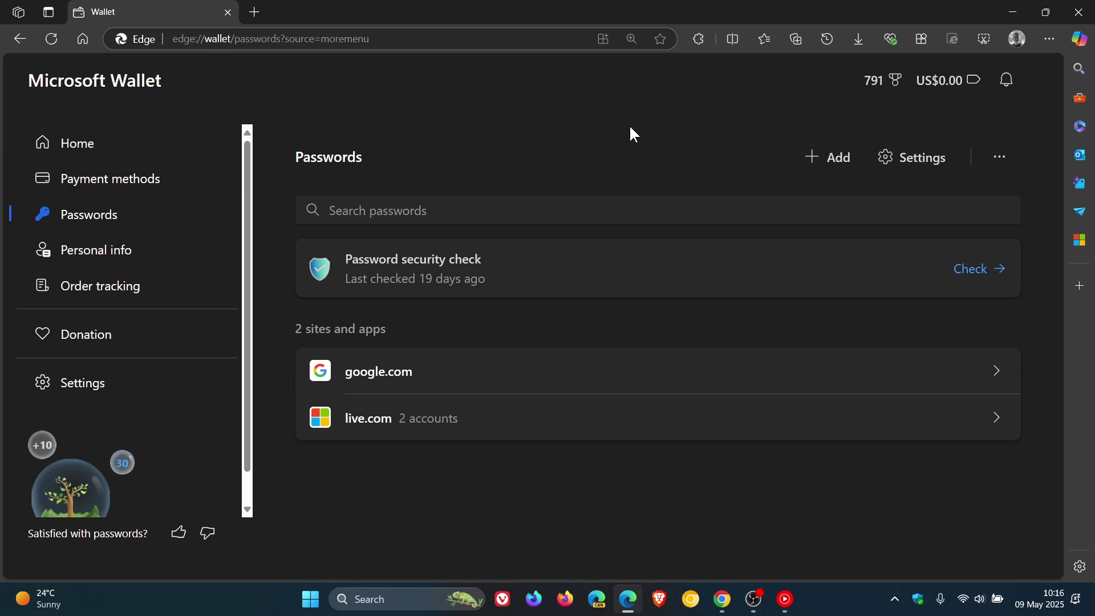
click(83, 39)
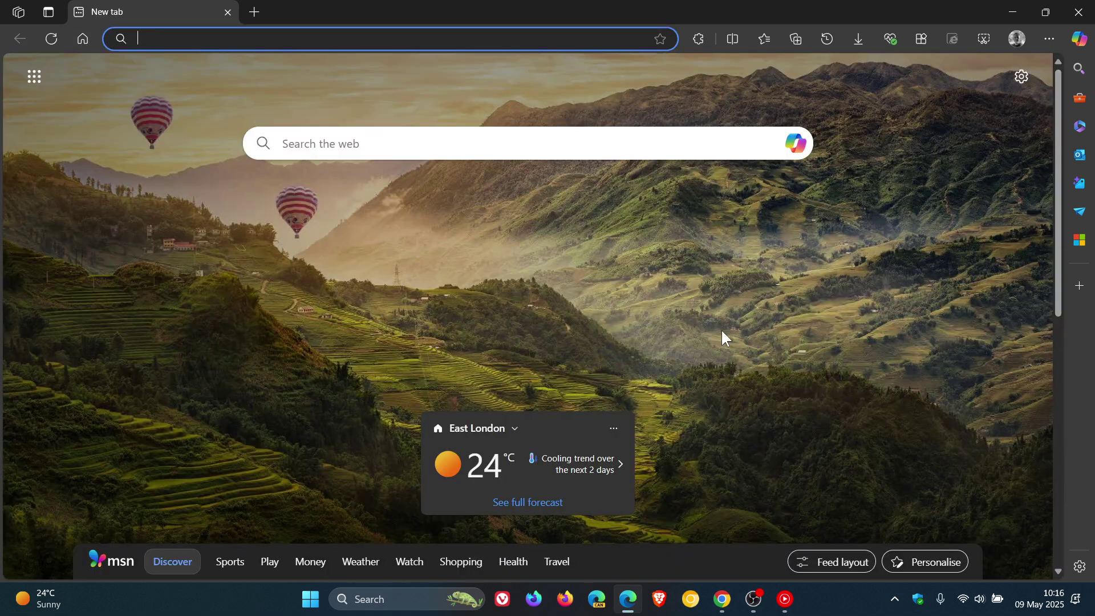
click(1049, 39)
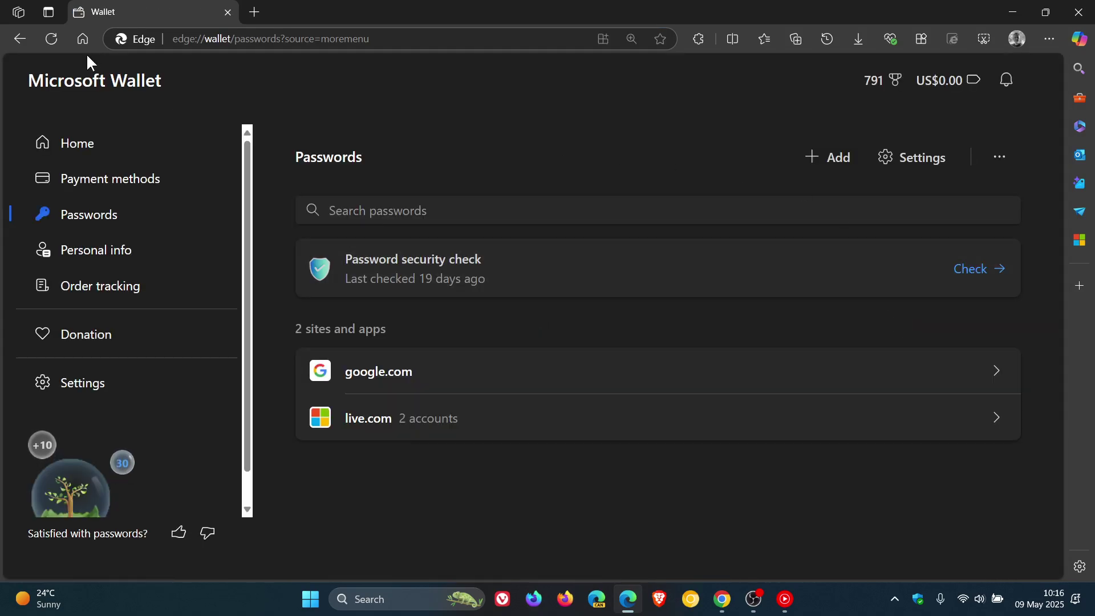
click(83, 39)
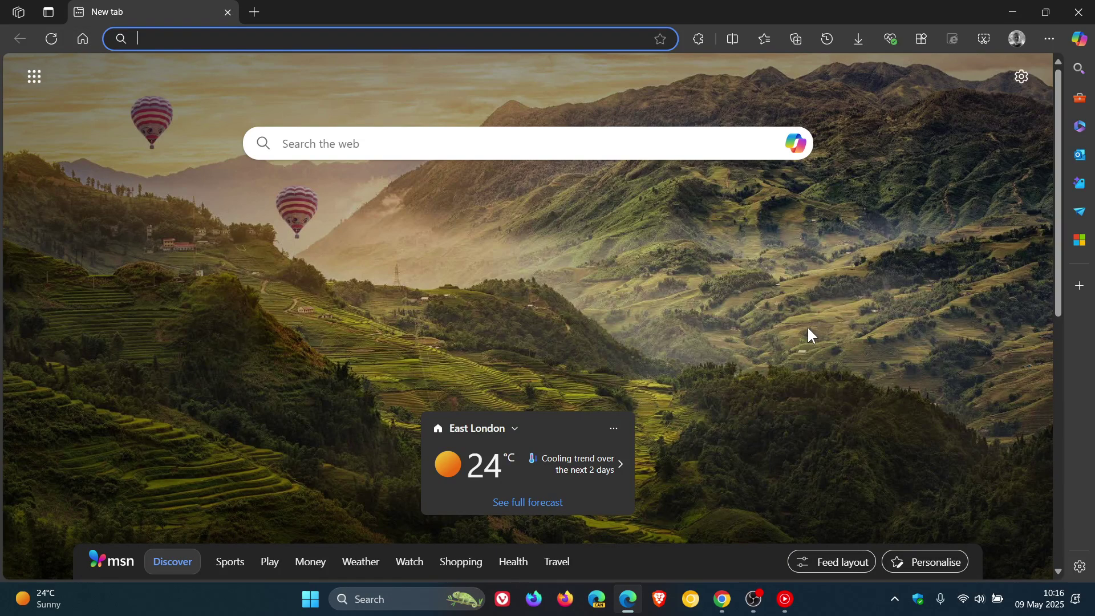